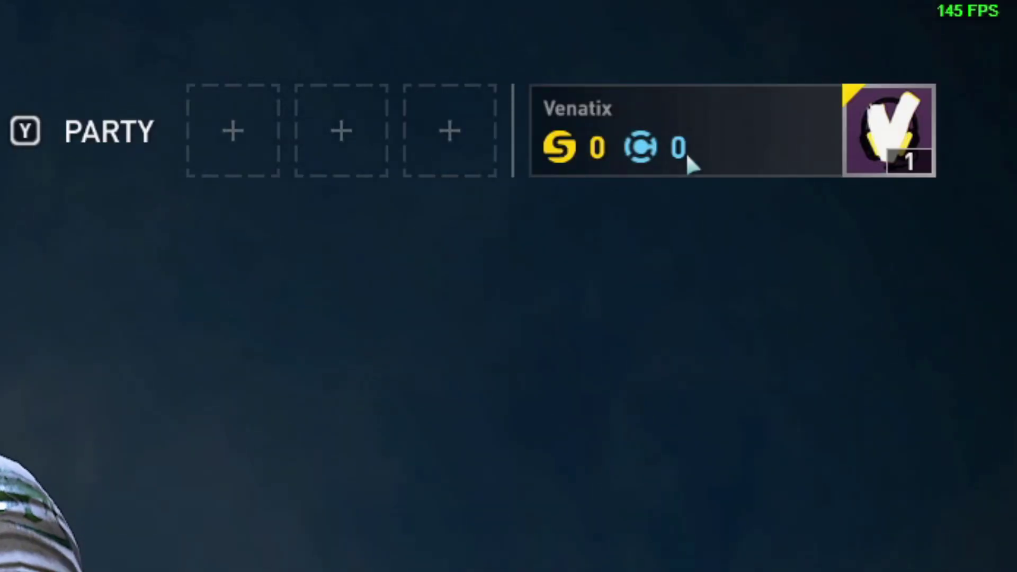
- From the World War Z: Aftermath main menu, bring up the QUIT THE GAME prompt
key(Escape)
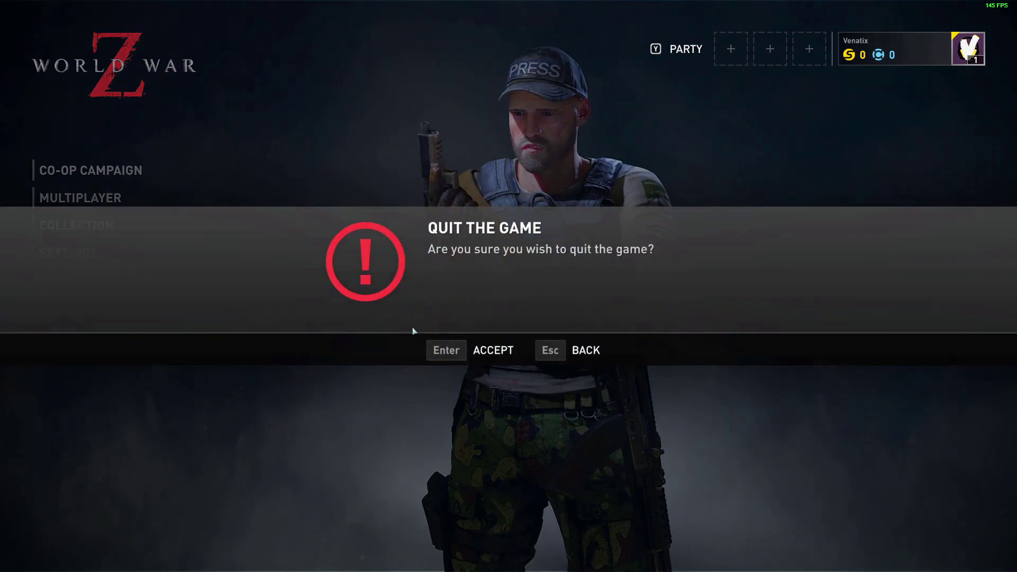
- Confirm quitting World War Z, minimize Steam, and launch File Explorer from the taskbar
key(Return)
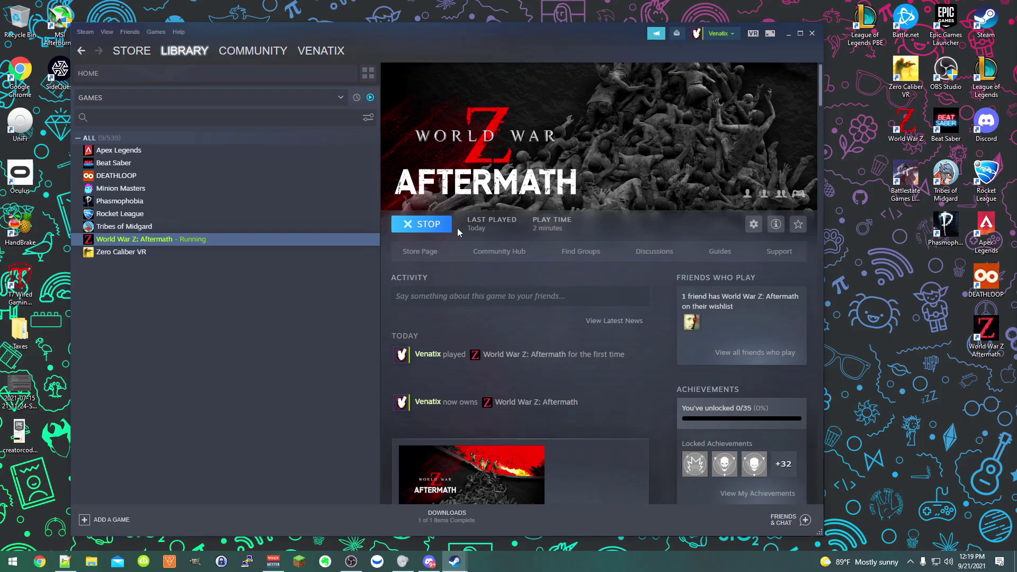
click(788, 37)
click(91, 562)
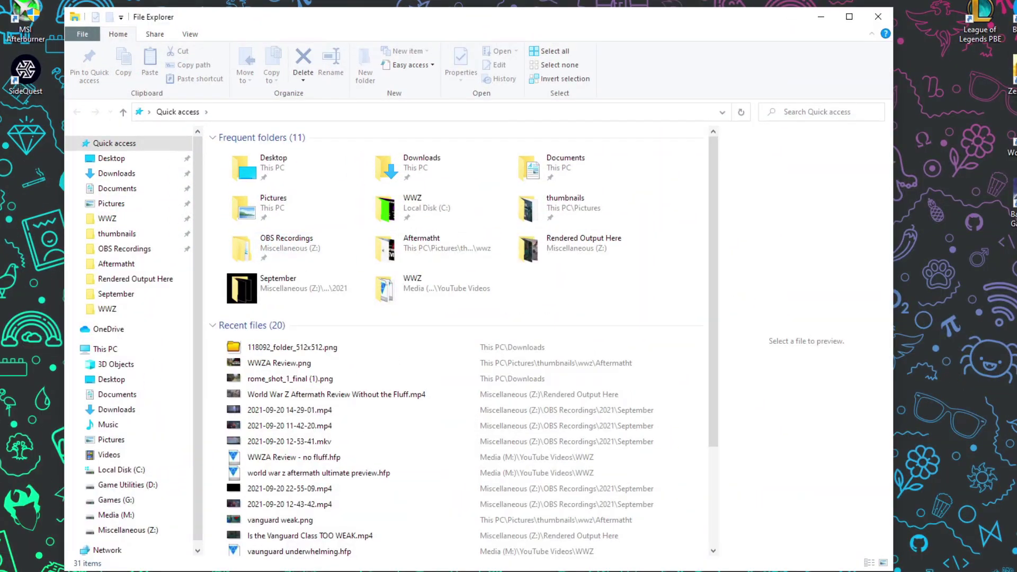
- Jump to the Roaming app data folder by entering %appdata% in the address bar
click(298, 104)
text(%appdata)
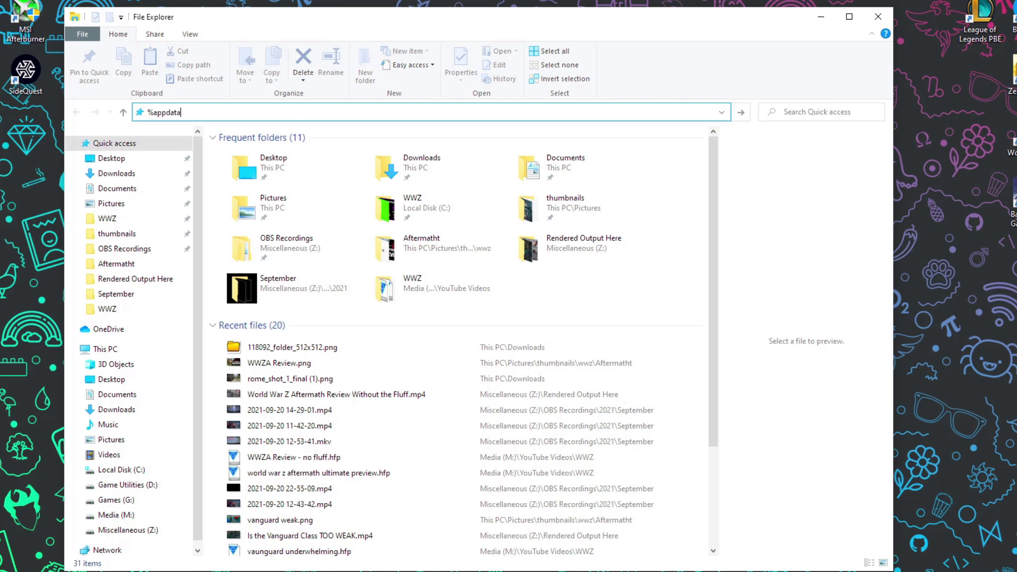
text(%)
key(Return)
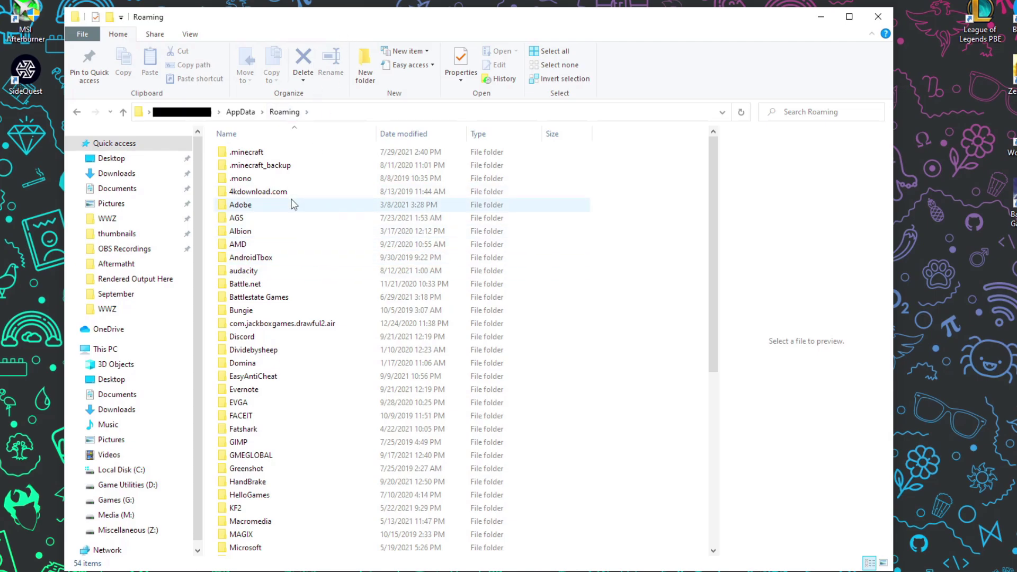
- Go up to AppData, open Local, and scroll down to the Saber folder
click(240, 111)
double_click(250, 153)
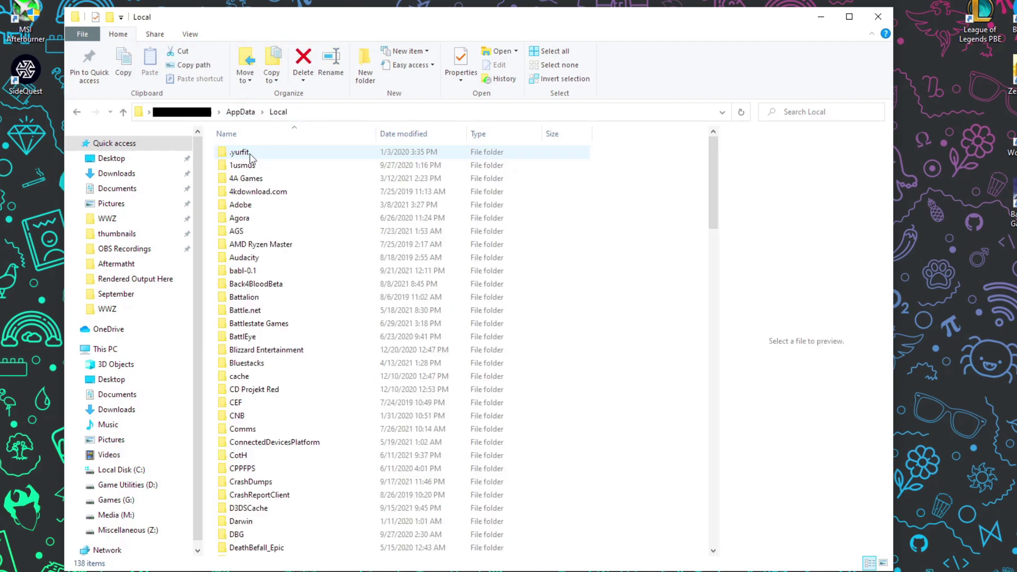
click(332, 112)
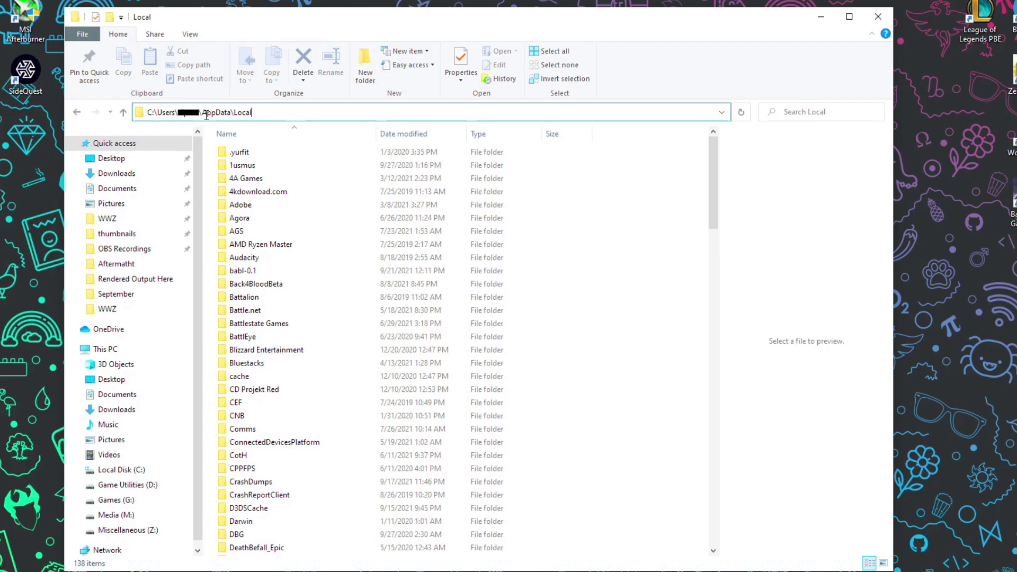
scroll(303, 326, down, 4)
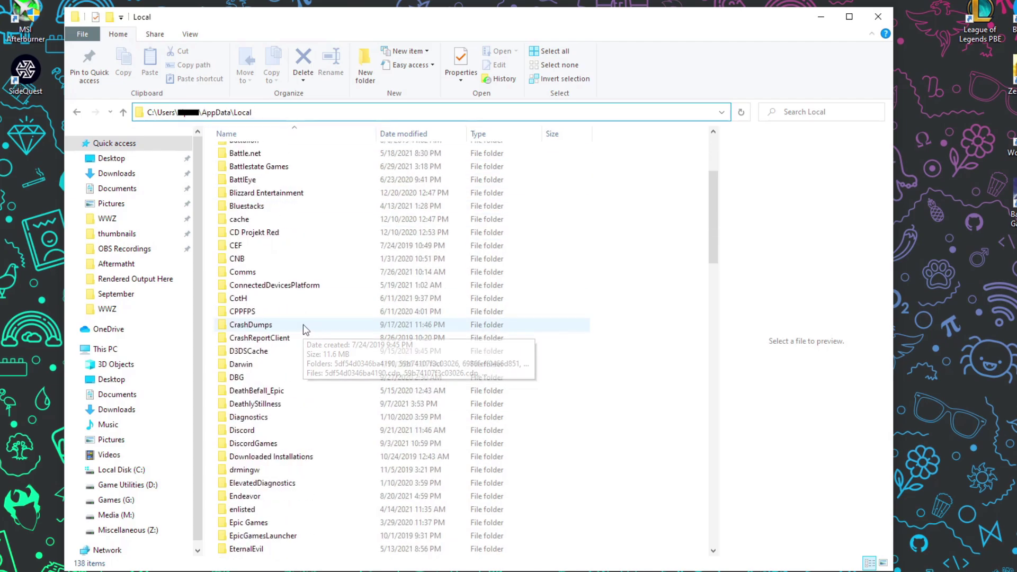
scroll(306, 342, down, 2)
scroll(302, 345, down, 5)
scroll(294, 366, down, 7)
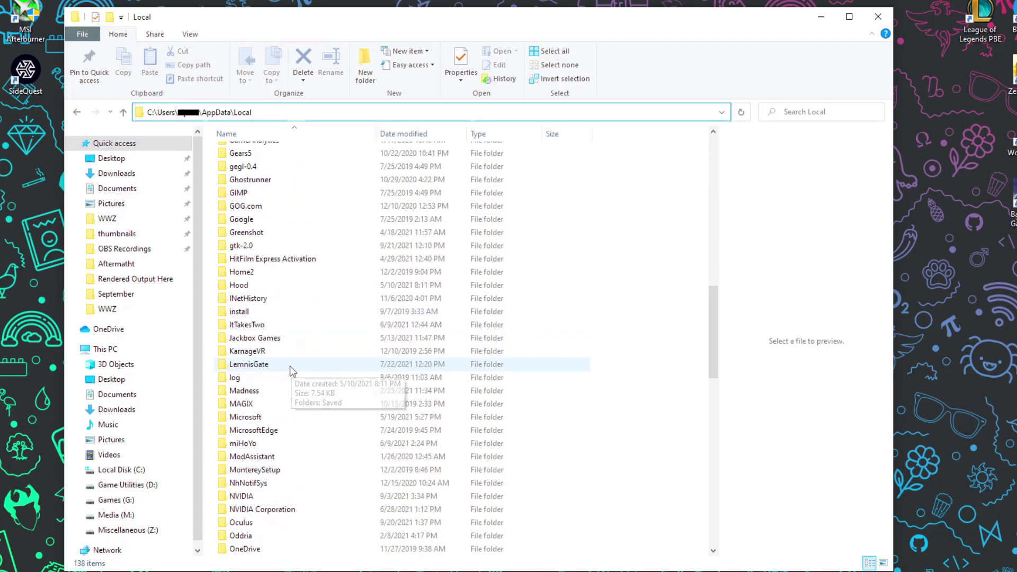
scroll(291, 371, down, 4)
scroll(271, 384, down, 2)
scroll(267, 392, down, 2)
scroll(267, 395, down, 2)
- Drill into Saber\WWZ\client\storage
double_click(258, 405)
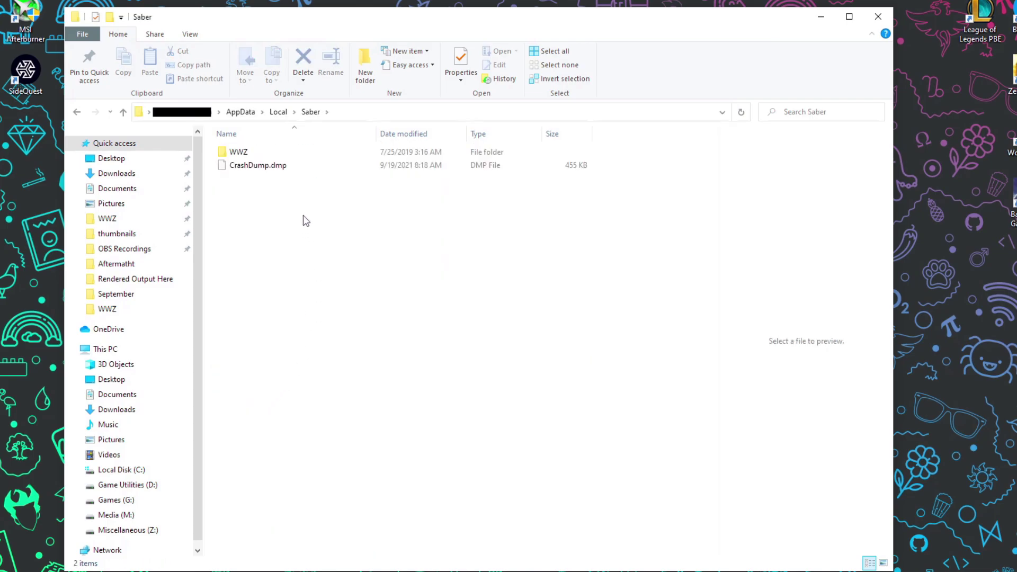
double_click(259, 153)
double_click(263, 153)
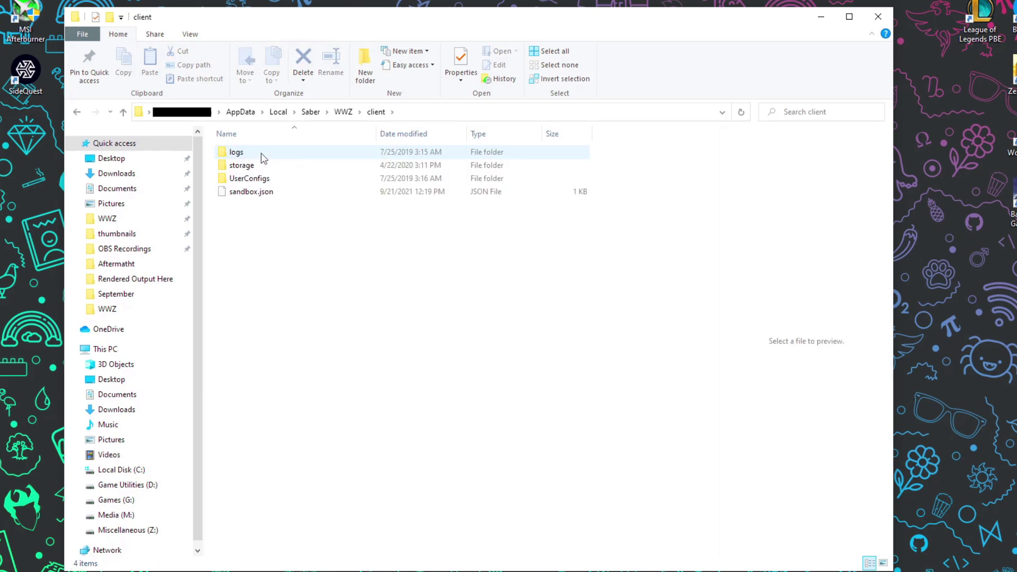
double_click(259, 166)
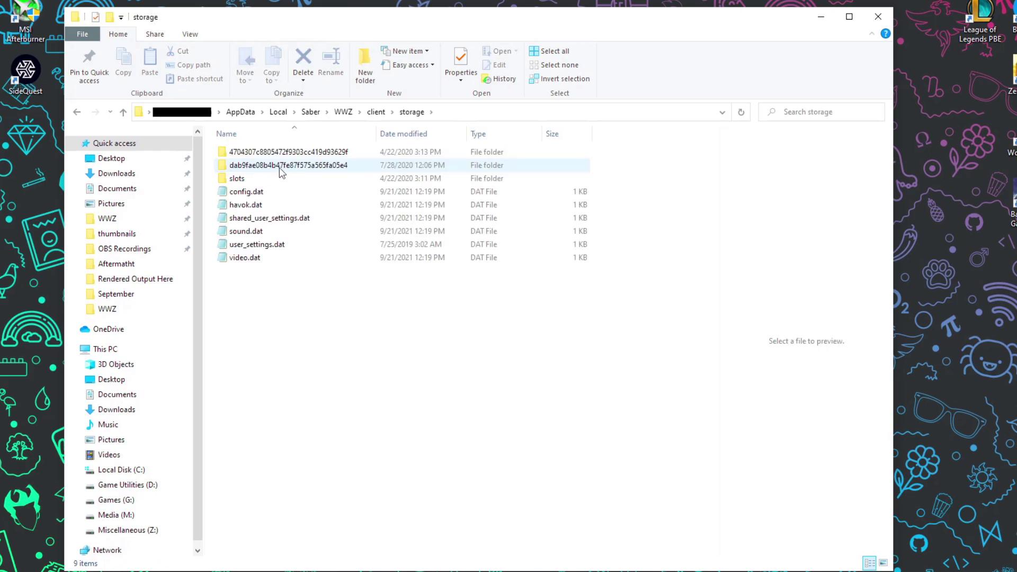
- Compare both hex-named save folders, then open dab9fae08b4b47fe87f575a565fa05e4
double_click(344, 164)
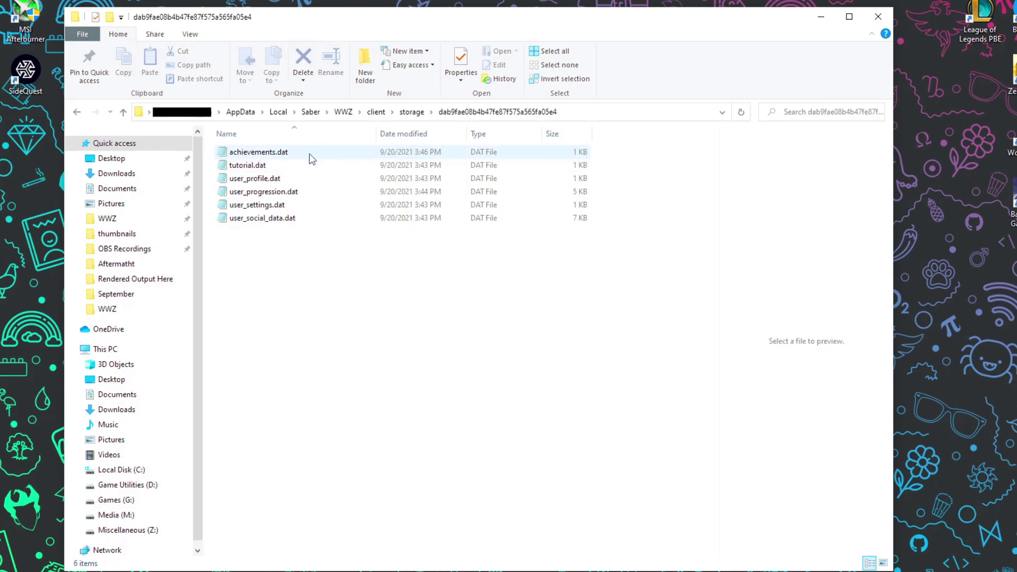
click(412, 112)
double_click(357, 165)
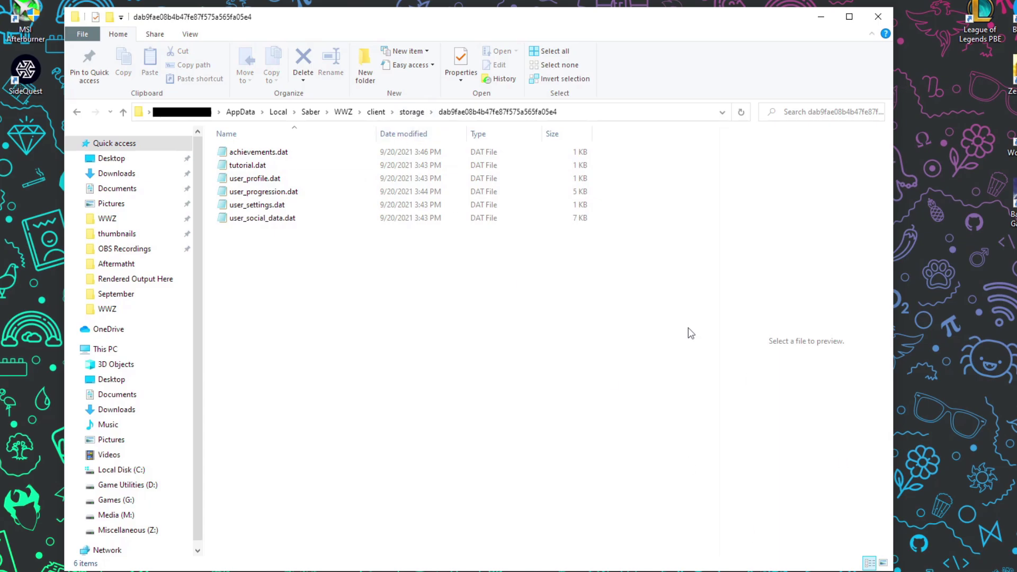
click(412, 112)
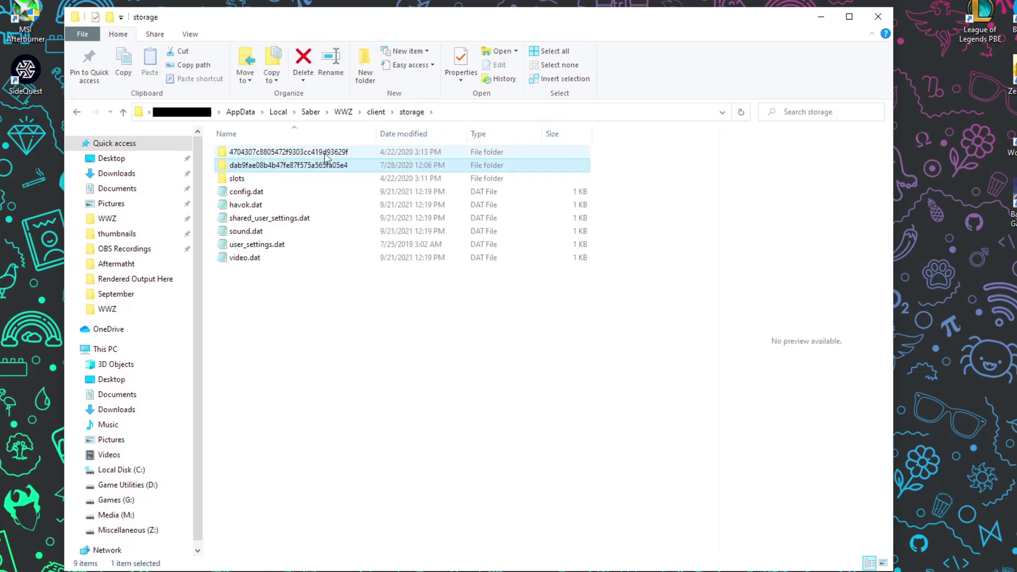
double_click(327, 153)
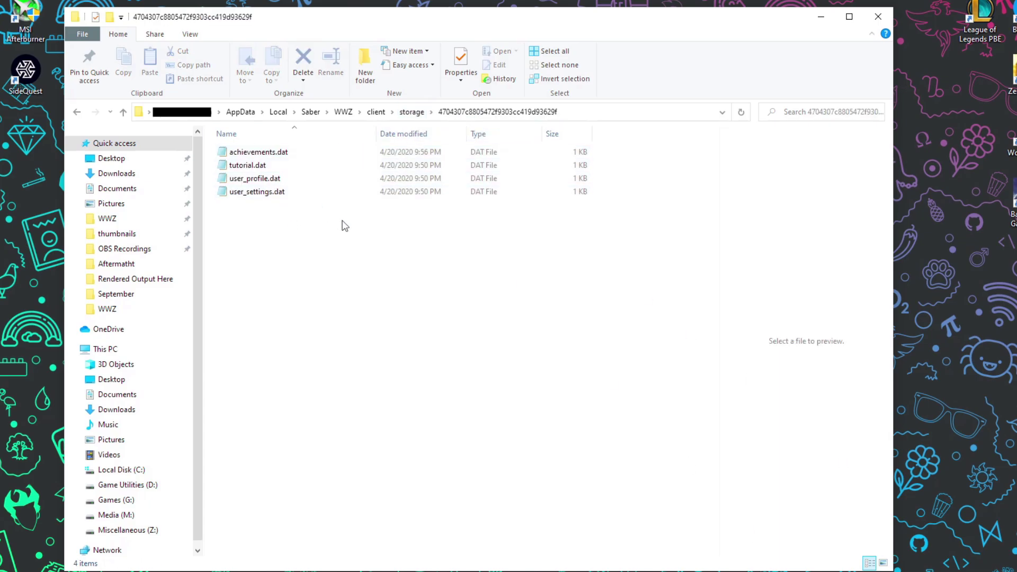
mouse_move(387, 252)
mouse_down()
mouse_move(320, 244)
mouse_move(352, 273)
mouse_up()
click(412, 112)
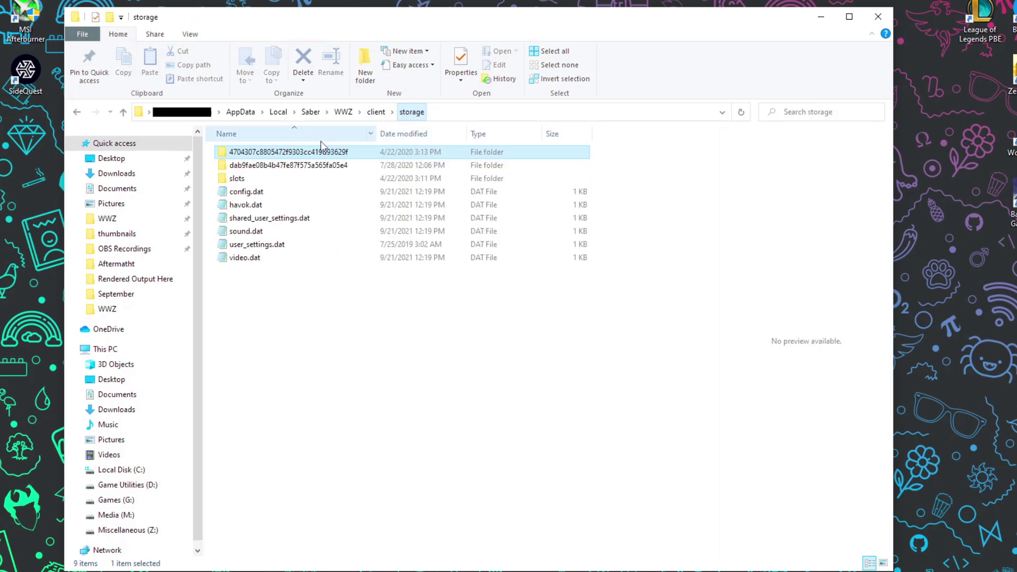
double_click(275, 166)
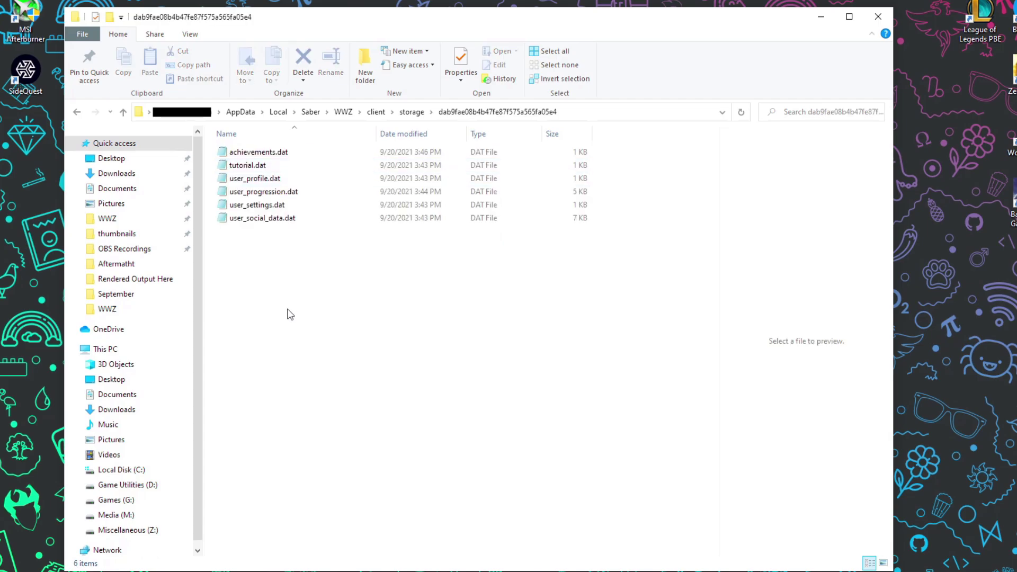
- Select and copy user_progression.dat from the dab9fae… save folder
click(284, 196)
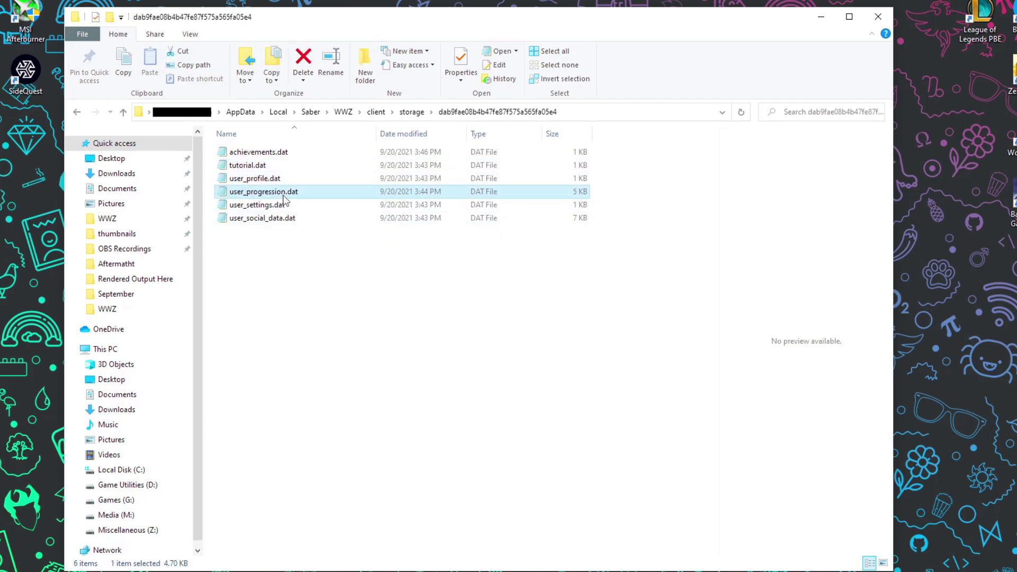
click(339, 310)
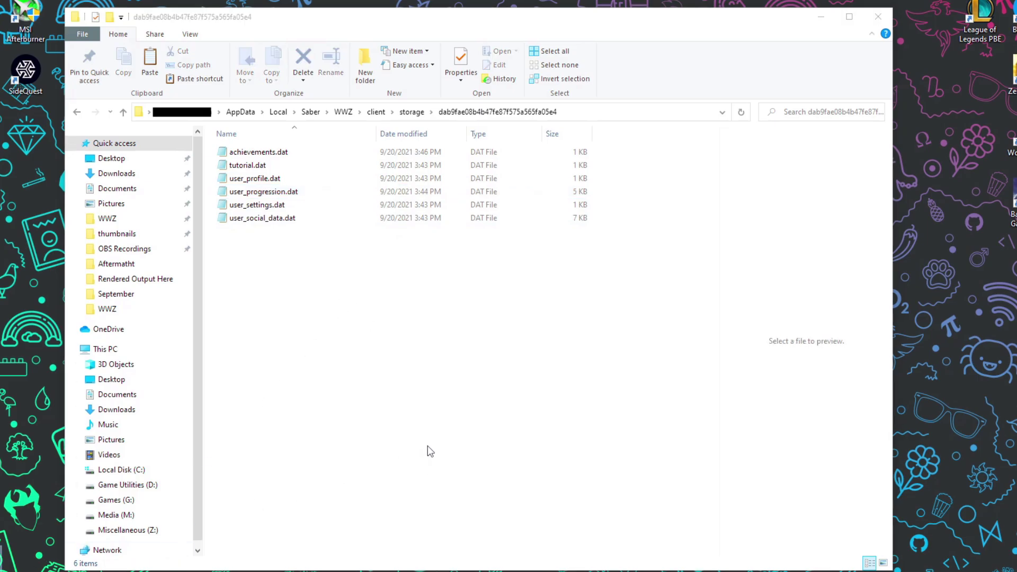
click(498, 429)
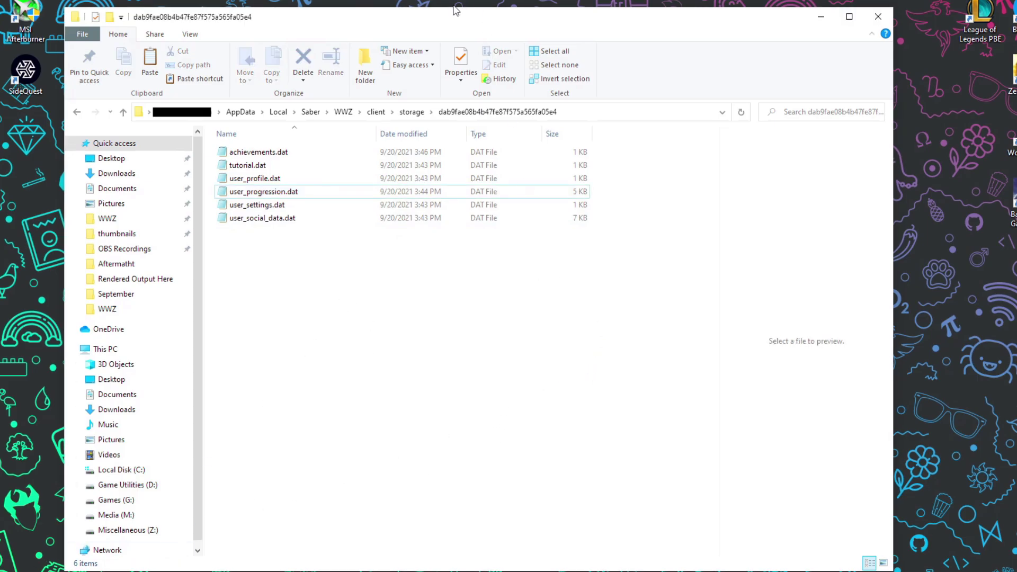
drag(453, 12, 456, 10)
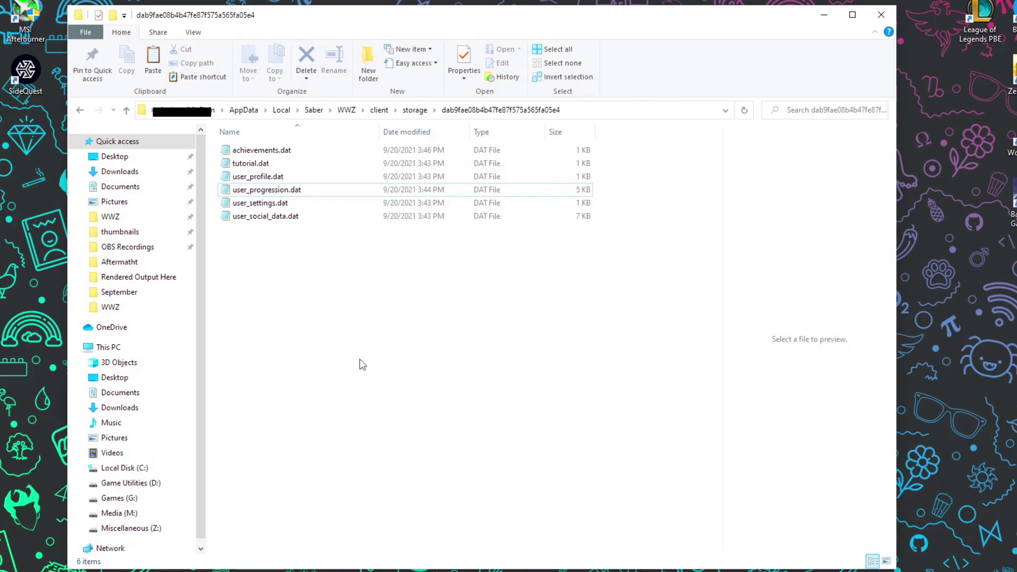
- Navigate to D:\Program Files\Steam\userdata
click(150, 490)
double_click(259, 150)
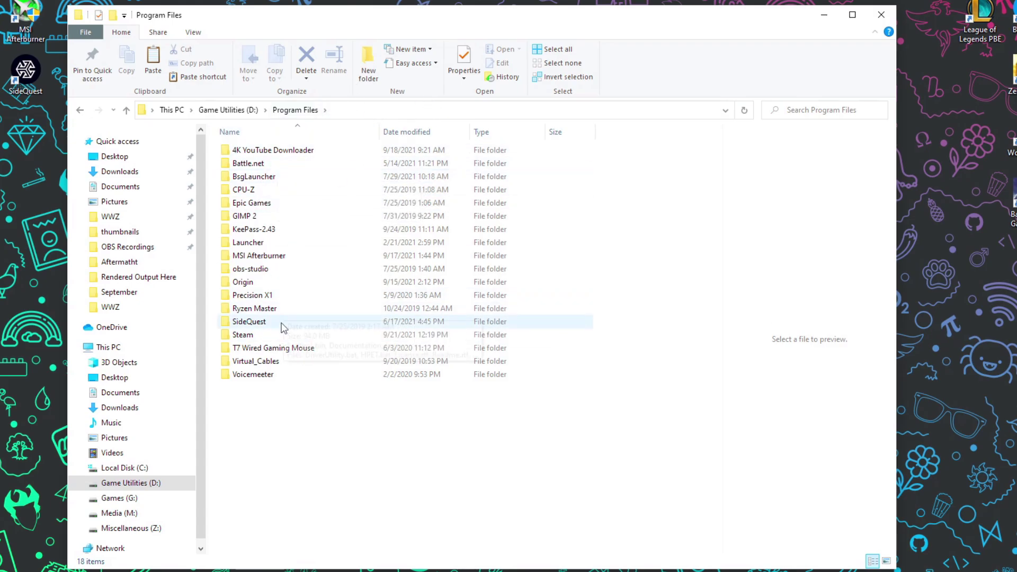
double_click(249, 335)
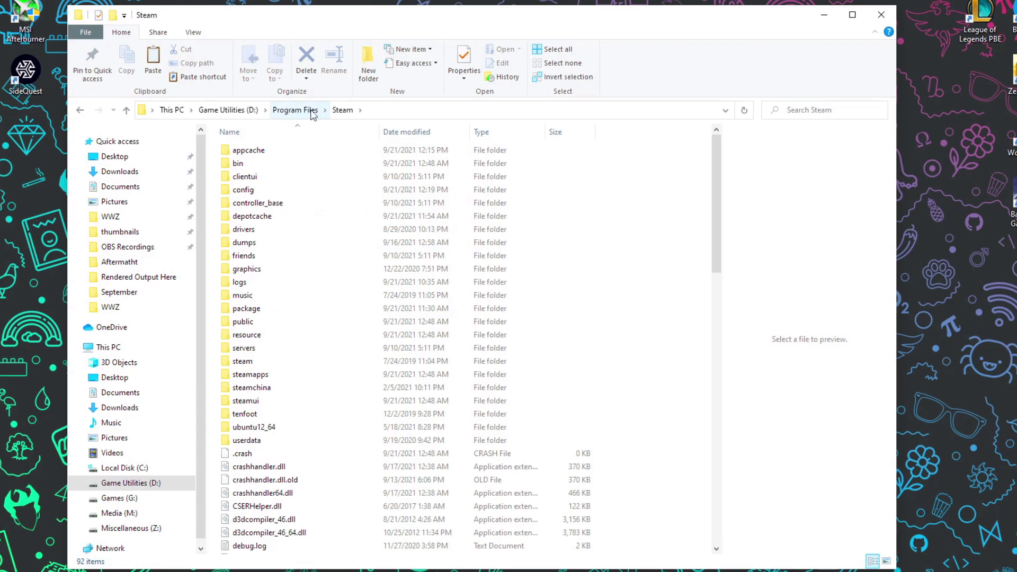
click(352, 110)
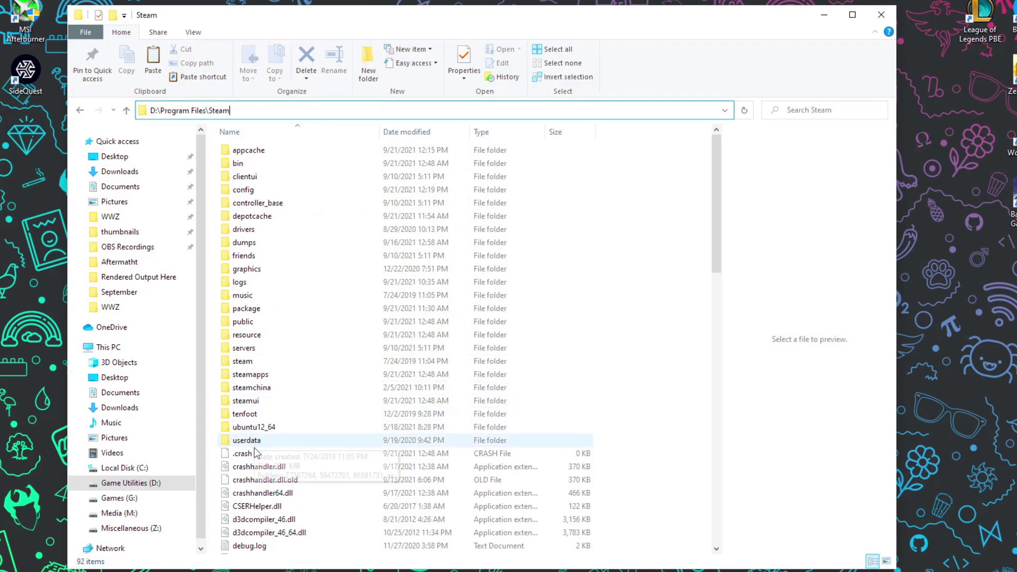
double_click(269, 443)
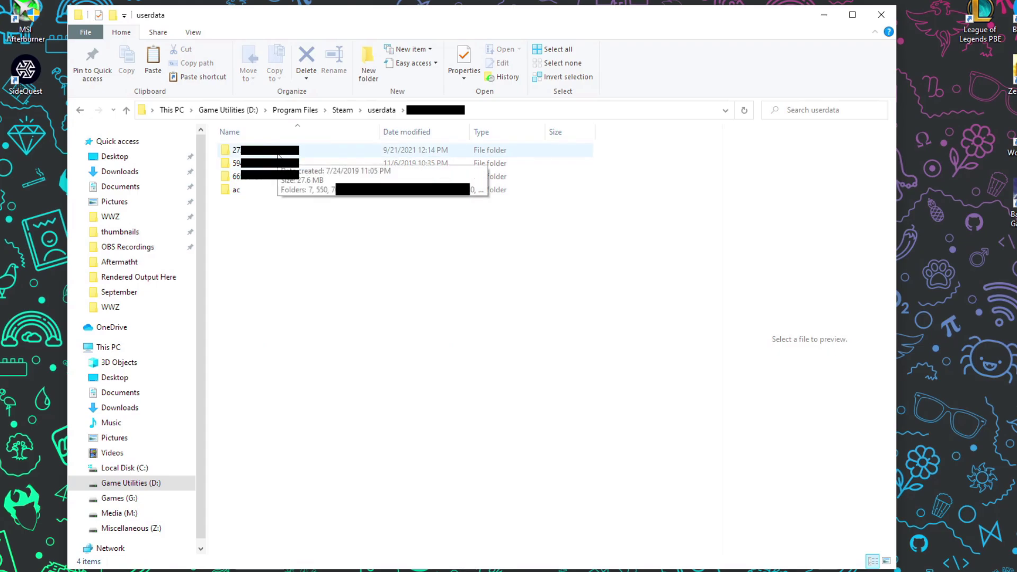
- Check each userdata account folder for the World War Z game folder
double_click(276, 153)
scroll(291, 191, down, 7)
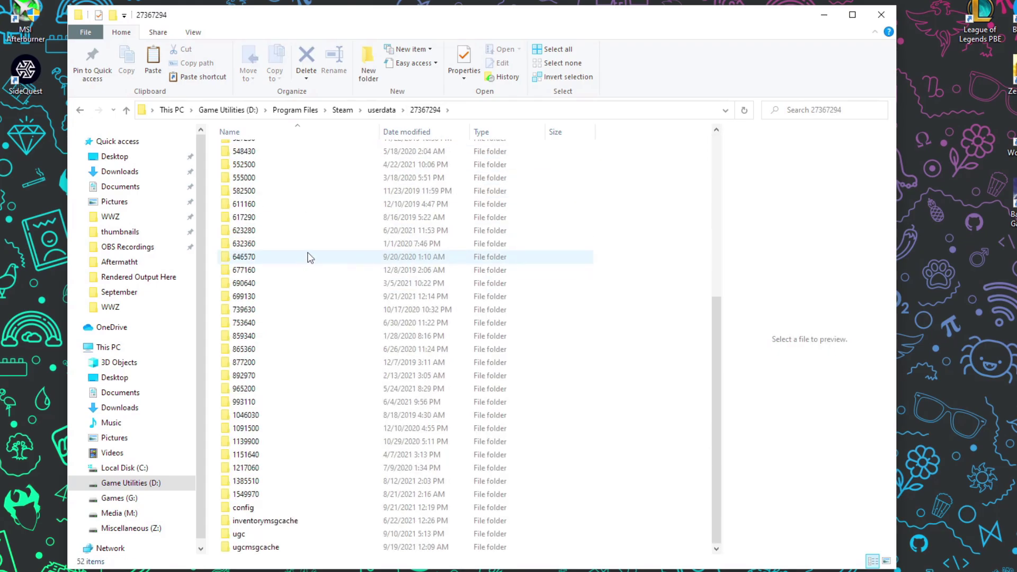
click(374, 112)
double_click(259, 163)
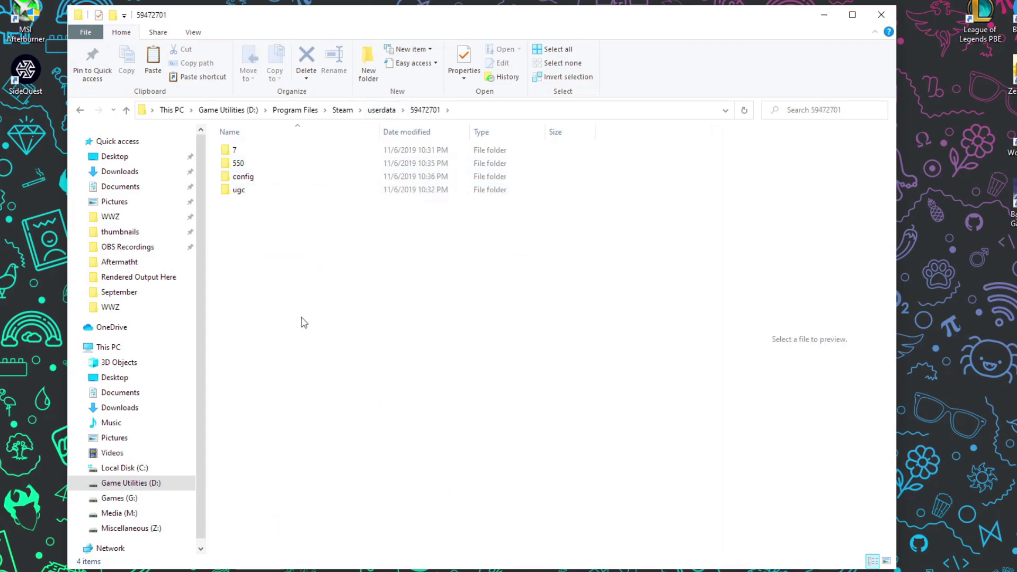
drag(301, 318, 256, 138)
click(382, 110)
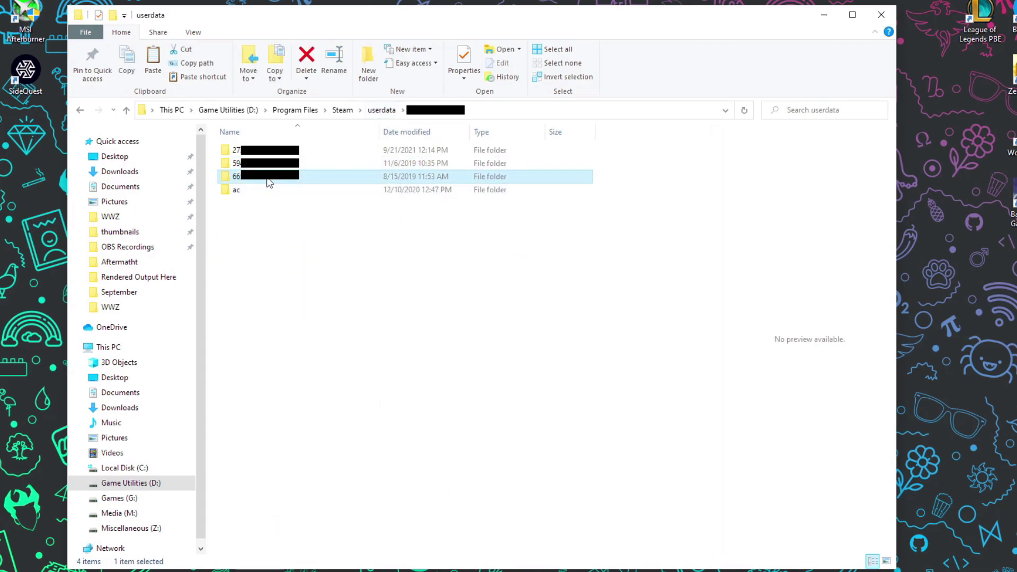
double_click(265, 178)
drag(307, 307, 282, 192)
- Open the first account folder and its 699130 game folder
click(381, 109)
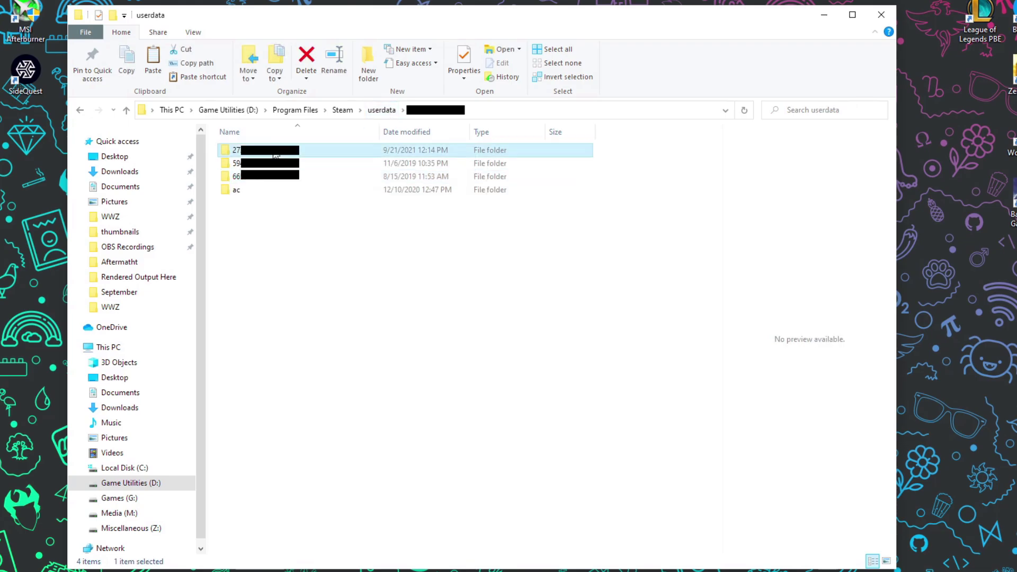
double_click(281, 151)
scroll(272, 185, down, 2)
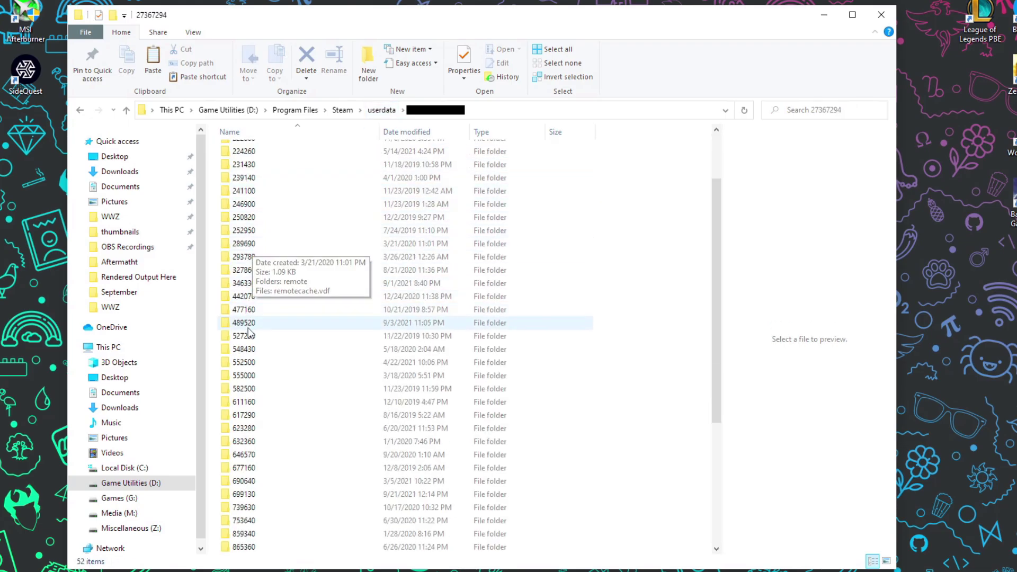
scroll(261, 365, down, 2)
scroll(261, 373, down, 2)
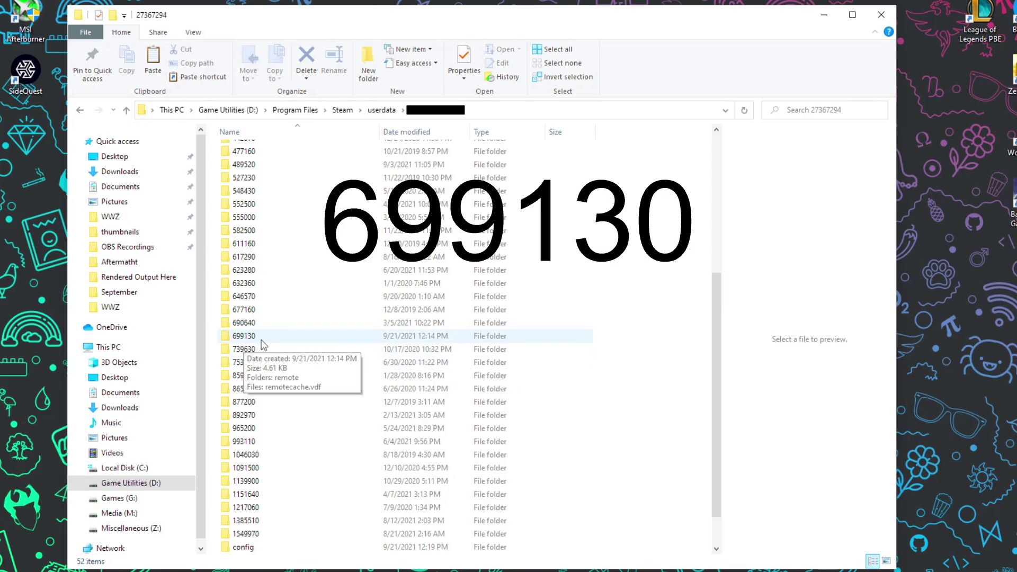
double_click(245, 336)
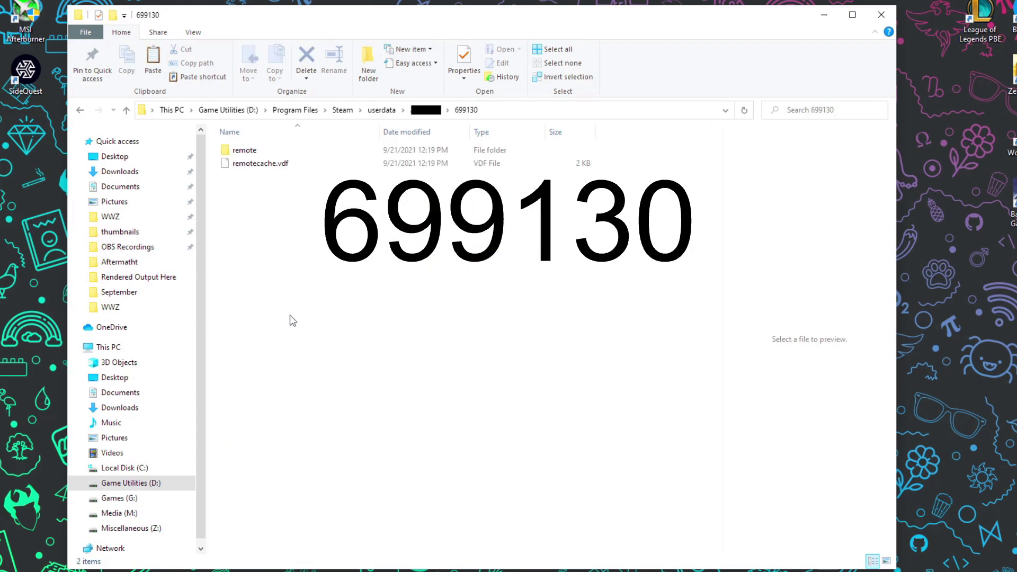
- Open the remote folder and delete the existing user_progression.cfg
double_click(245, 150)
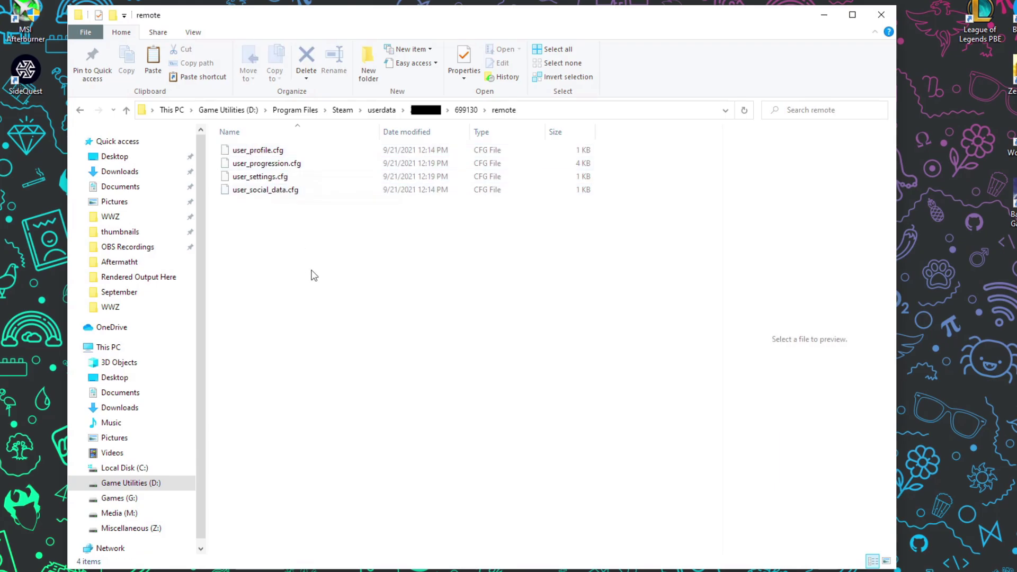
mouse_move(314, 267)
mouse_down()
mouse_move(269, 182)
mouse_move(313, 265)
mouse_up()
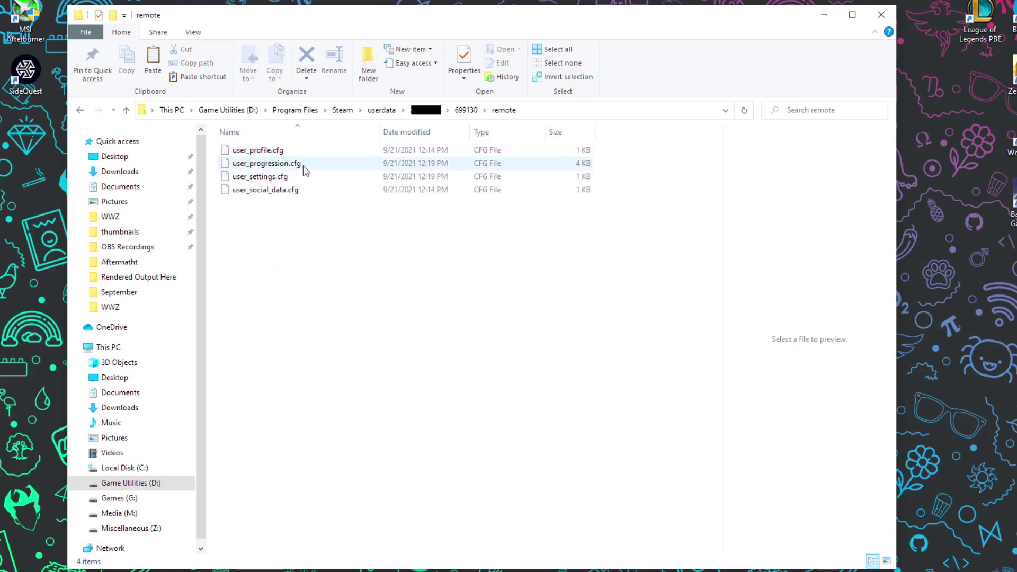
click(331, 166)
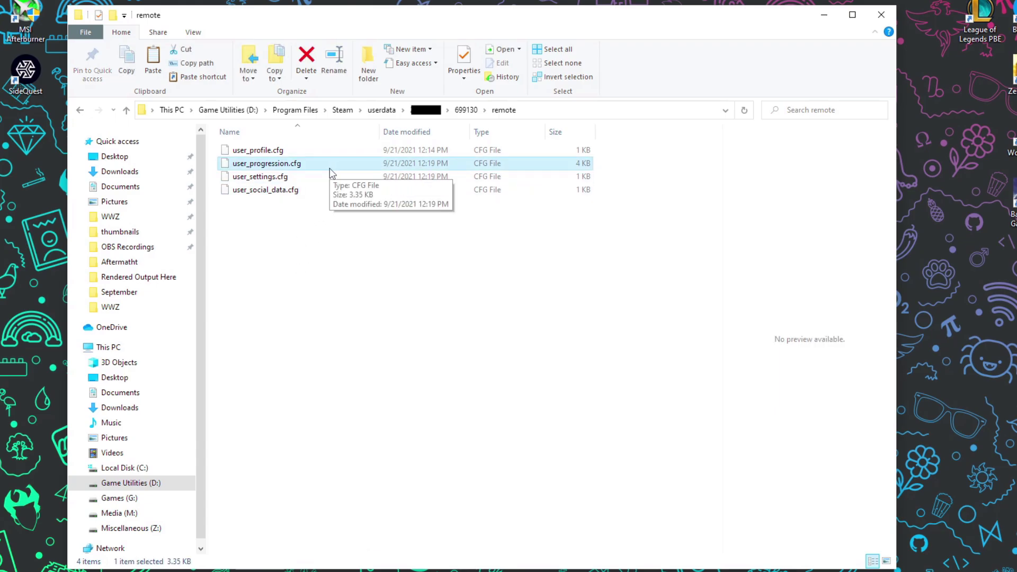
click(309, 234)
click(310, 166)
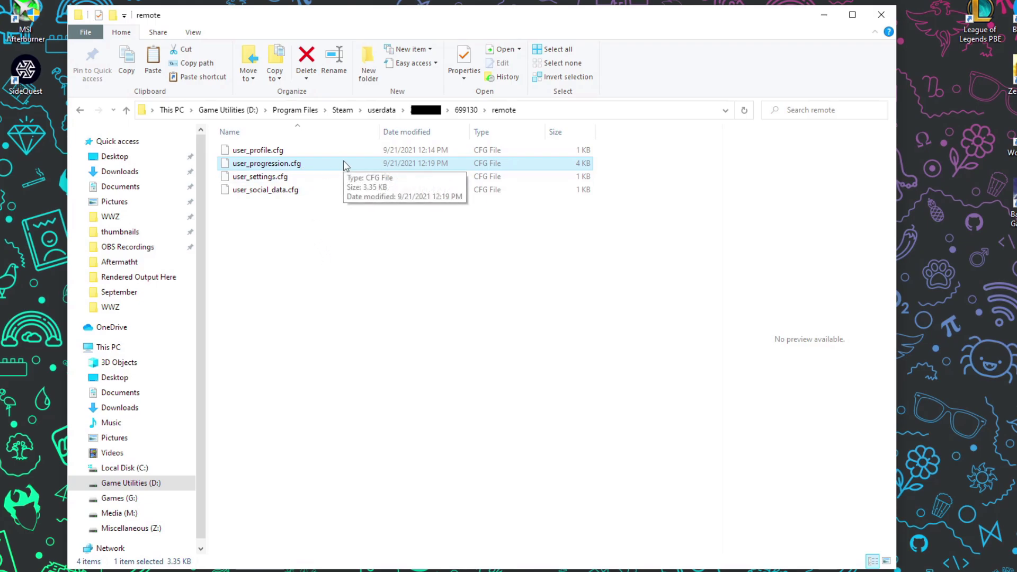
click(306, 208)
click(303, 166)
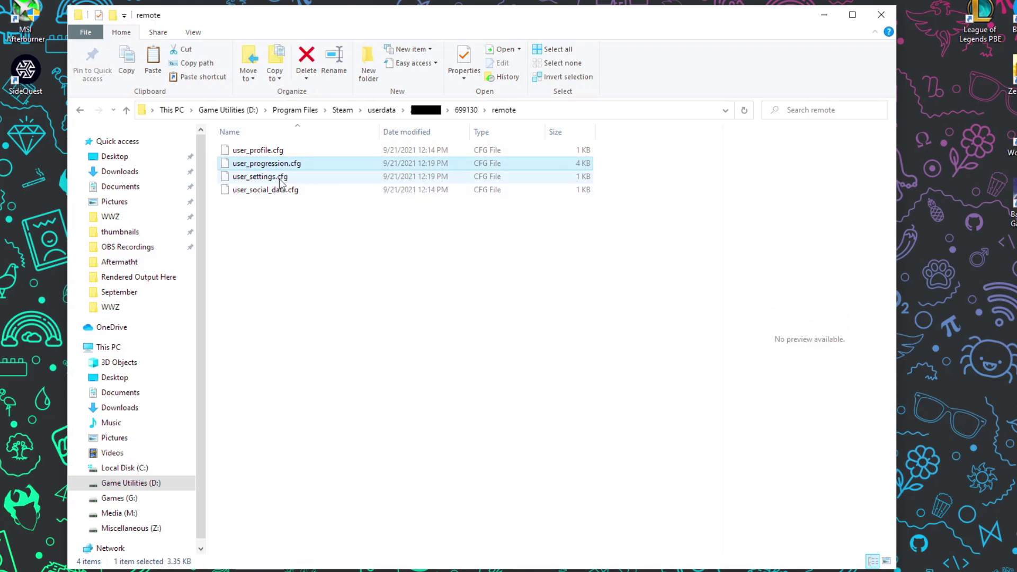
key(Delete)
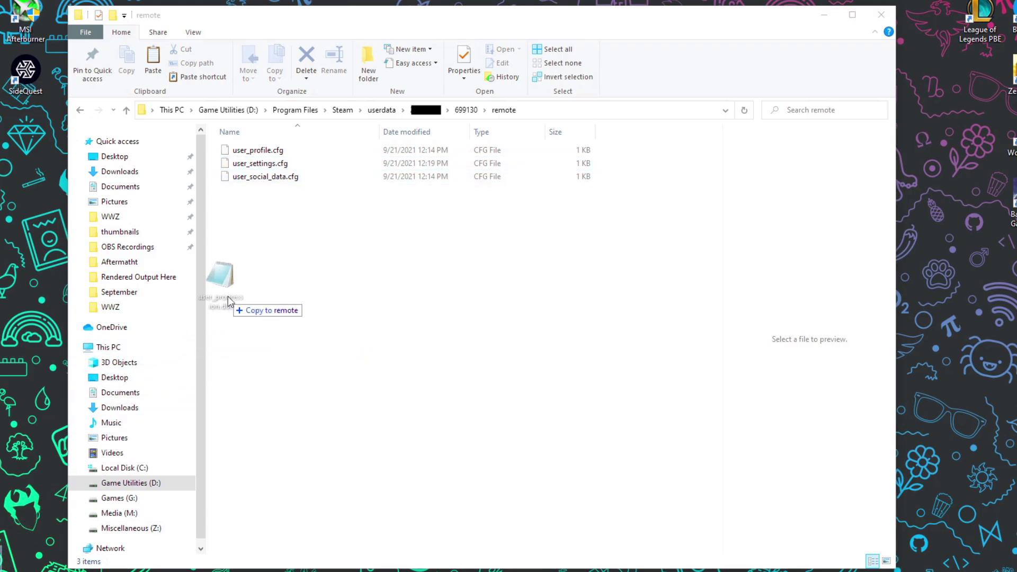
- Drop in the copied user_progression.dat and rename it to user_progression.cfg, accepting the extension change
drag(1, 551, 330, 213)
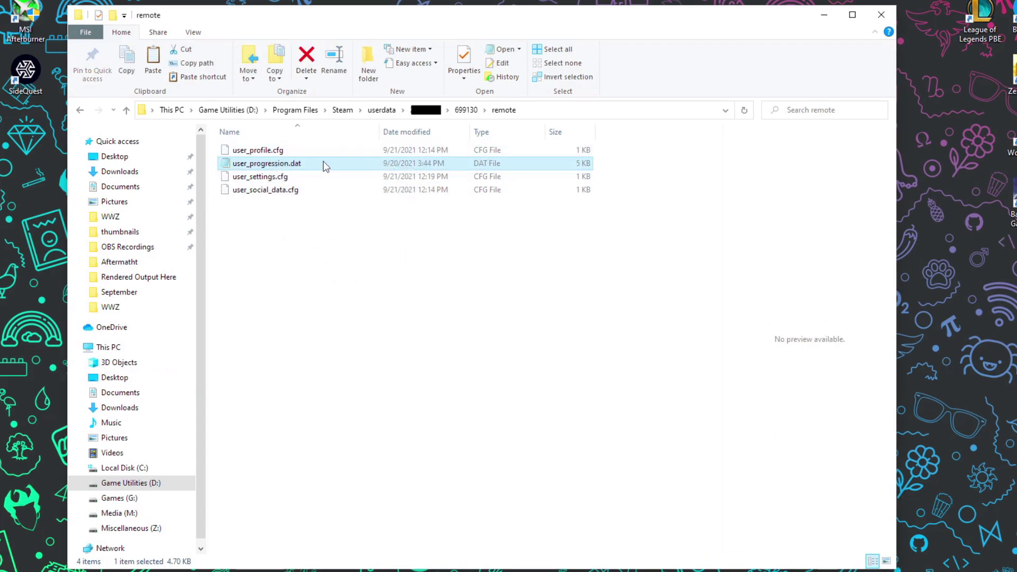
key(F2)
double_click(295, 163)
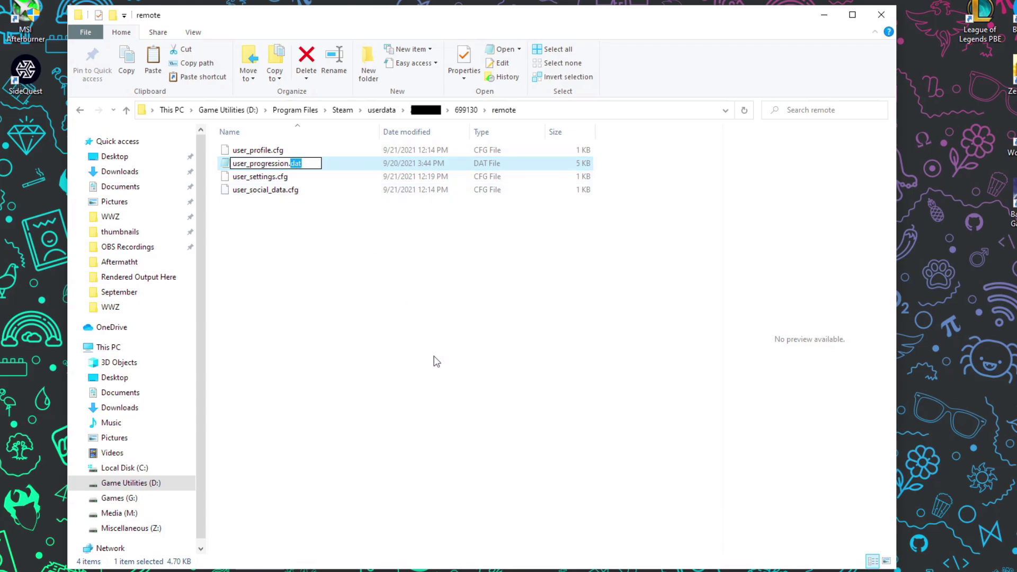
text(cfg)
key(Return)
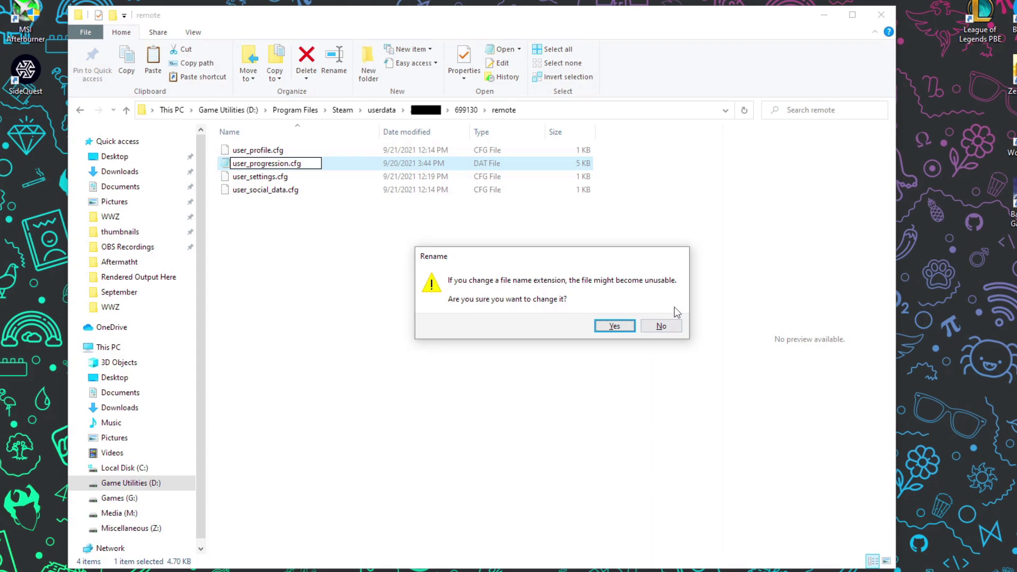
click(609, 326)
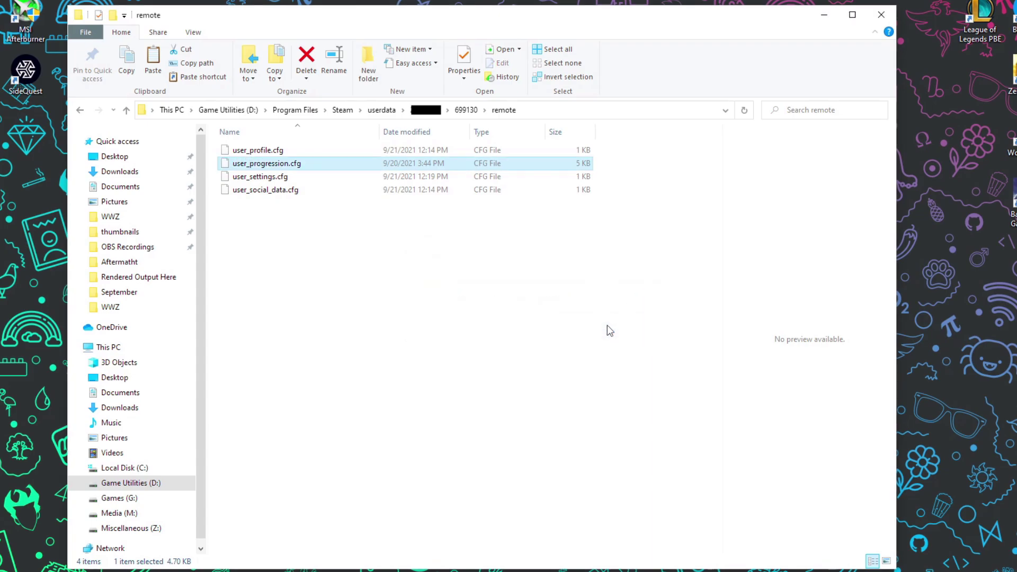
drag(574, 266, 424, 385)
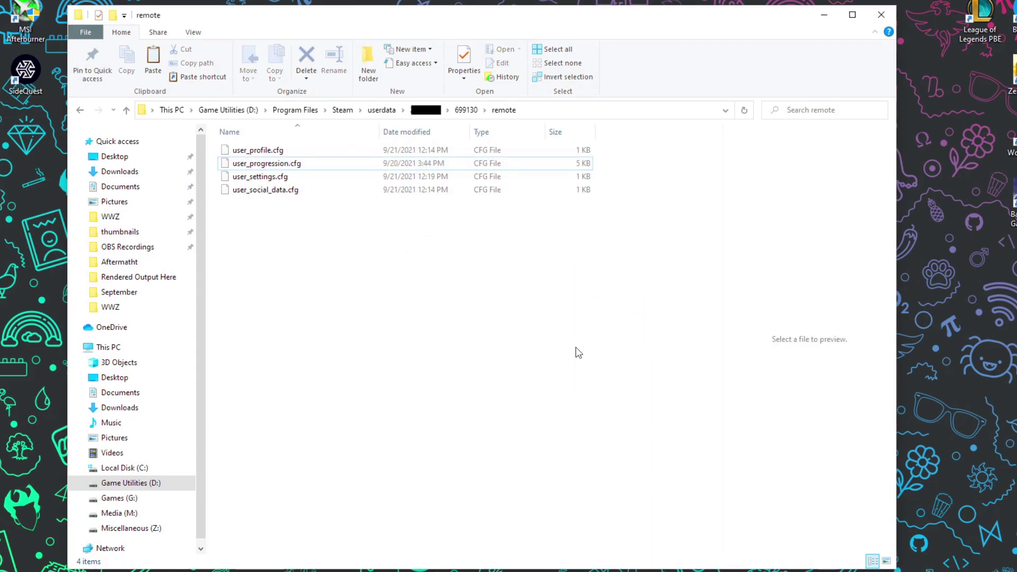
- Close File Explorer and relaunch World War Z: Aftermath from the Steam library
click(881, 17)
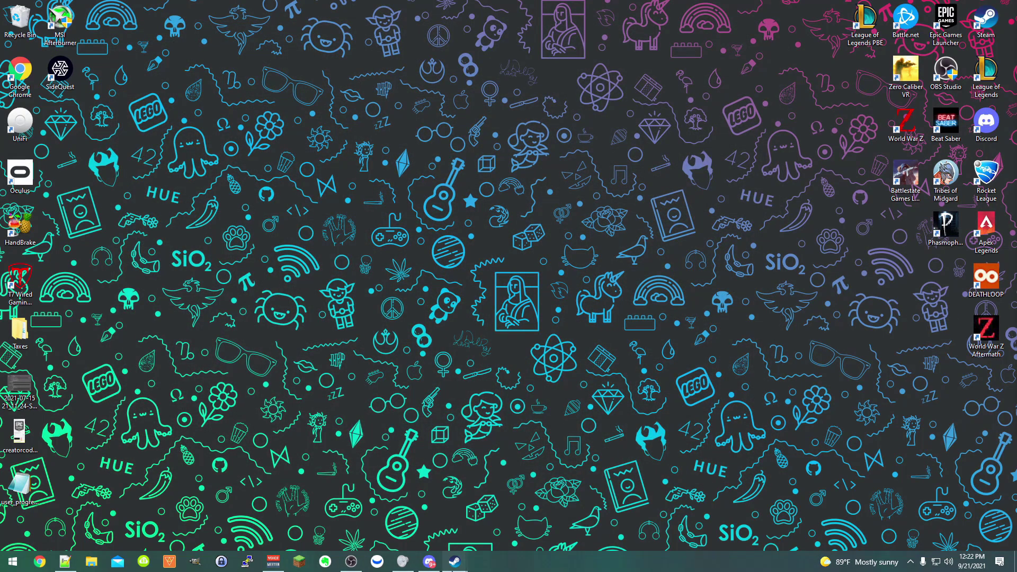
click(455, 562)
click(448, 228)
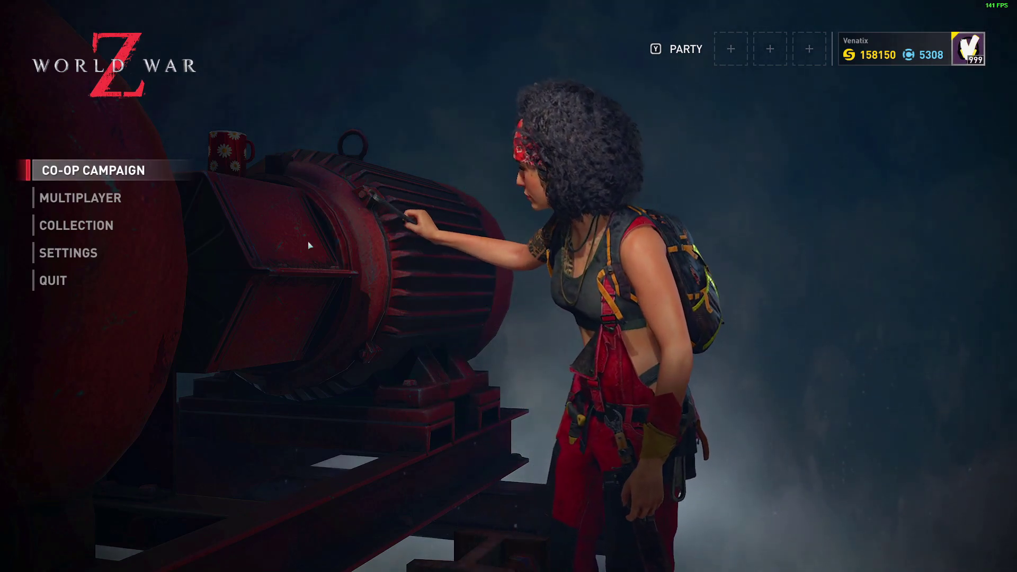
click(161, 171)
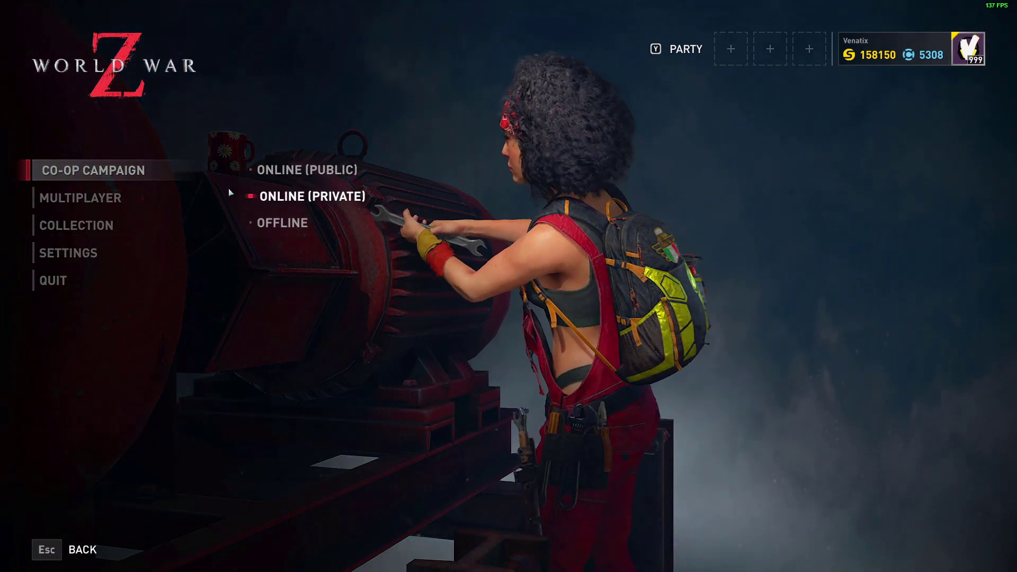
click(310, 194)
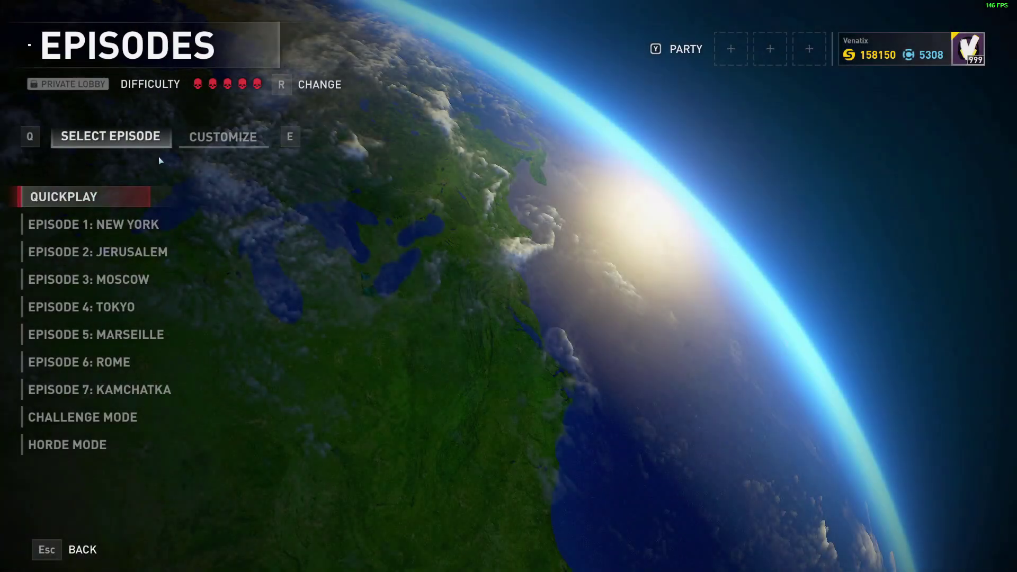
key(e)
click(111, 195)
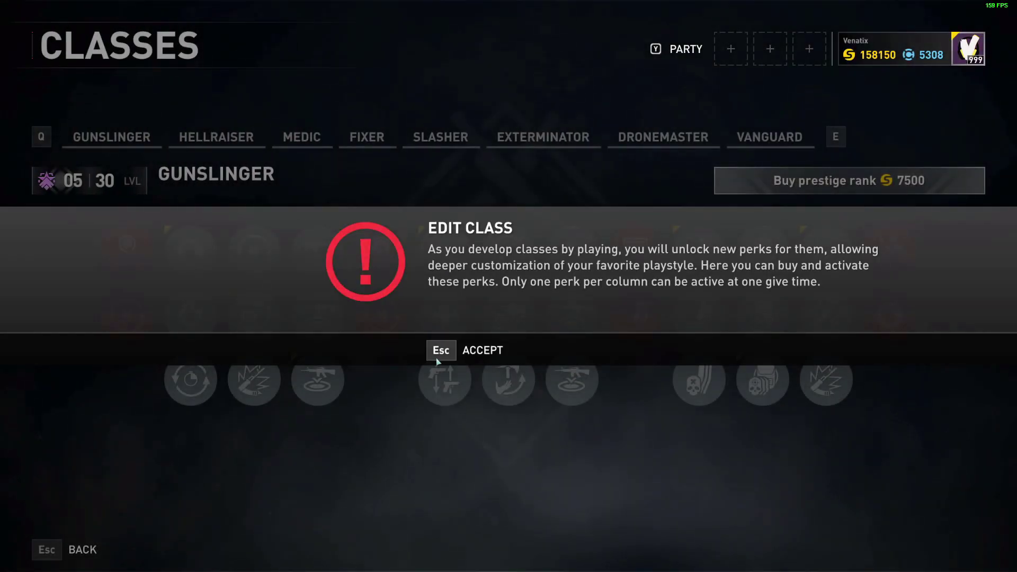
click(438, 360)
key(e)
key(e)
key(e)
key(e)
key(e)
key(e)
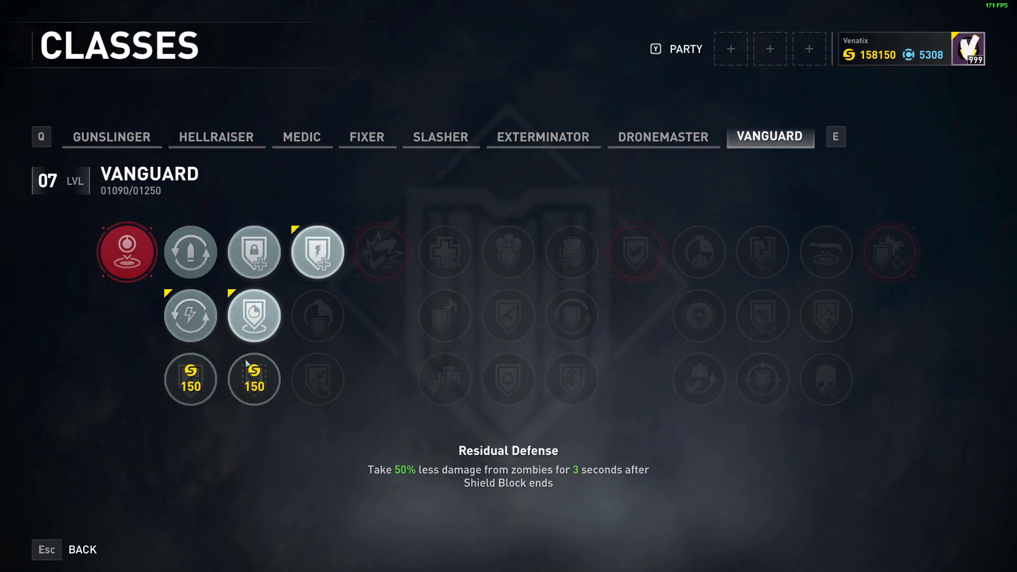
key(Escape)
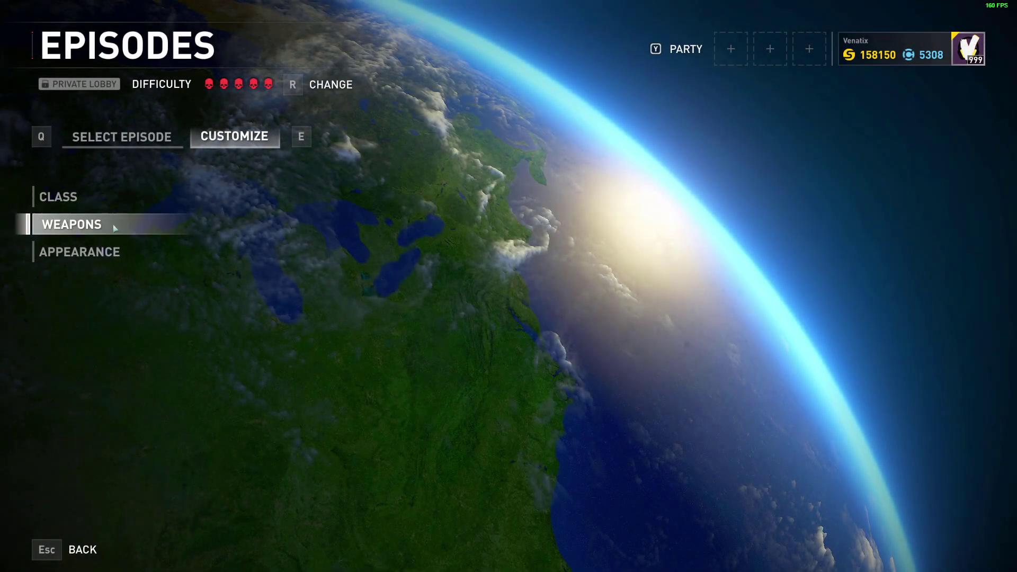
click(115, 228)
key(Escape)
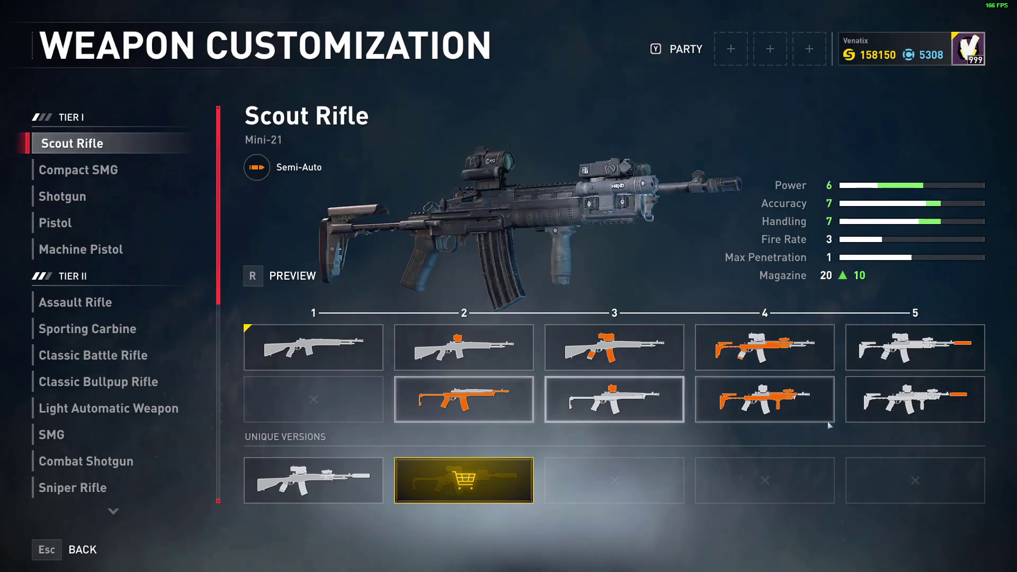
key(Escape)
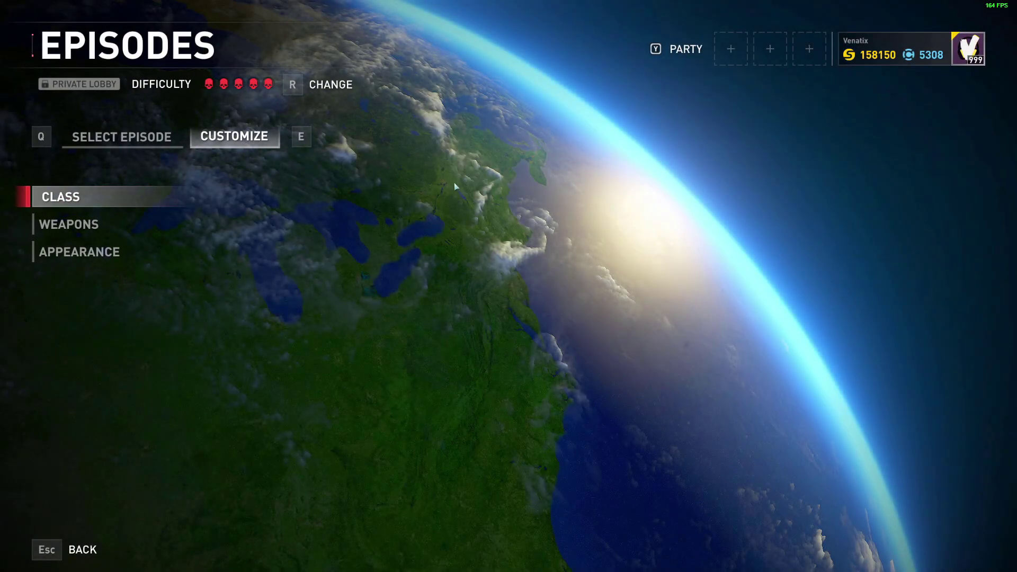
key(Escape)
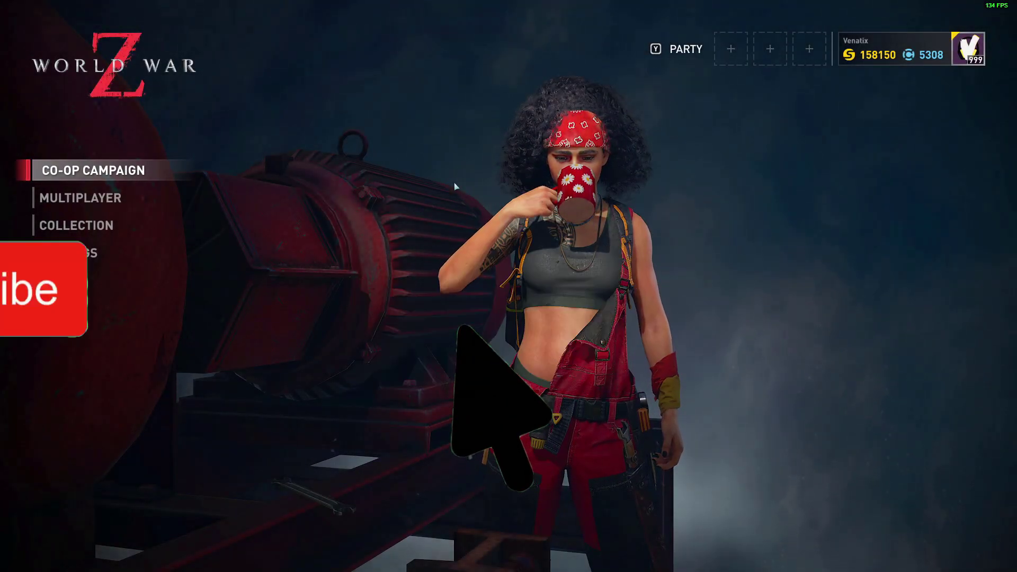